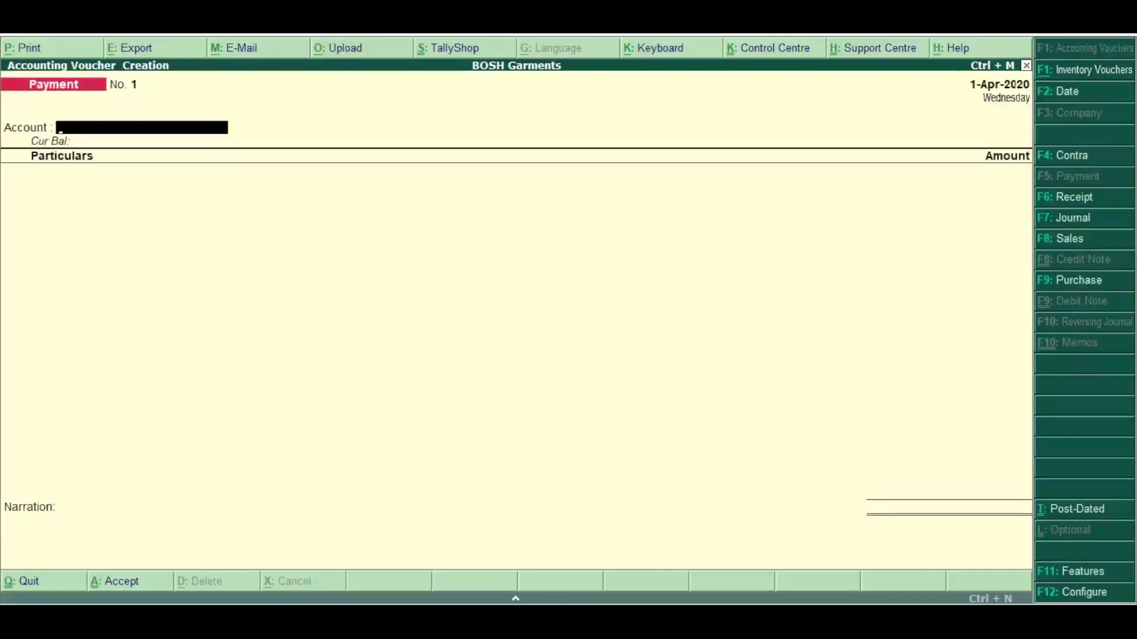
Step: Change Payment voucher No. 1's date to 1-May-2020 by entering 1.5.20
{"action": "key", "text": "F2"}
{"action": "type", "text": "1.5.20"}
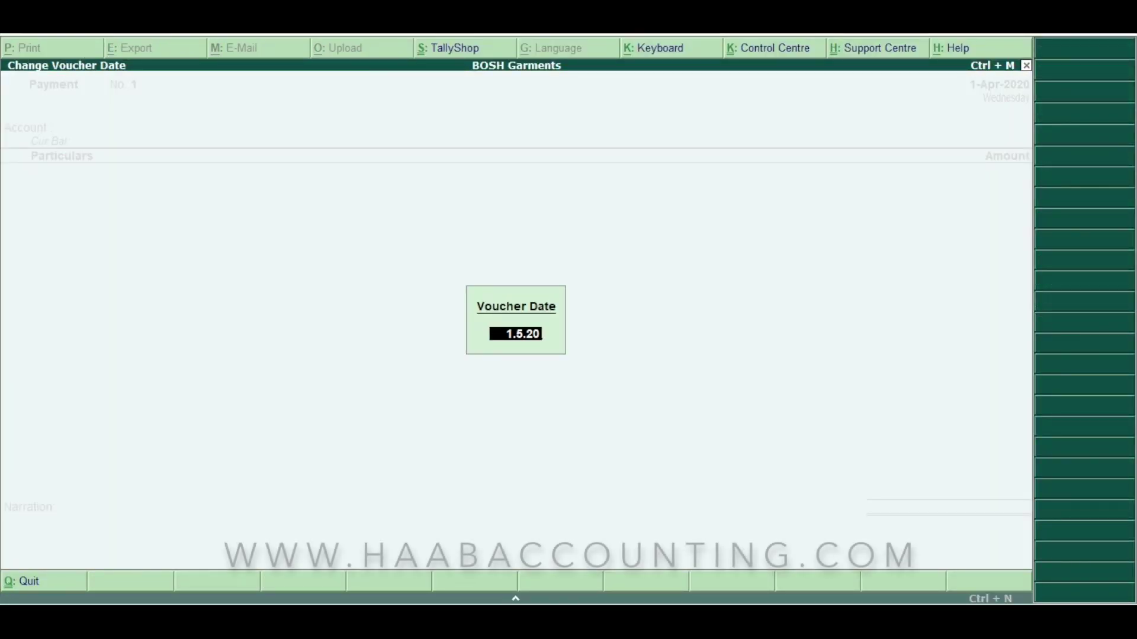
{"action": "key", "text": "Return"}
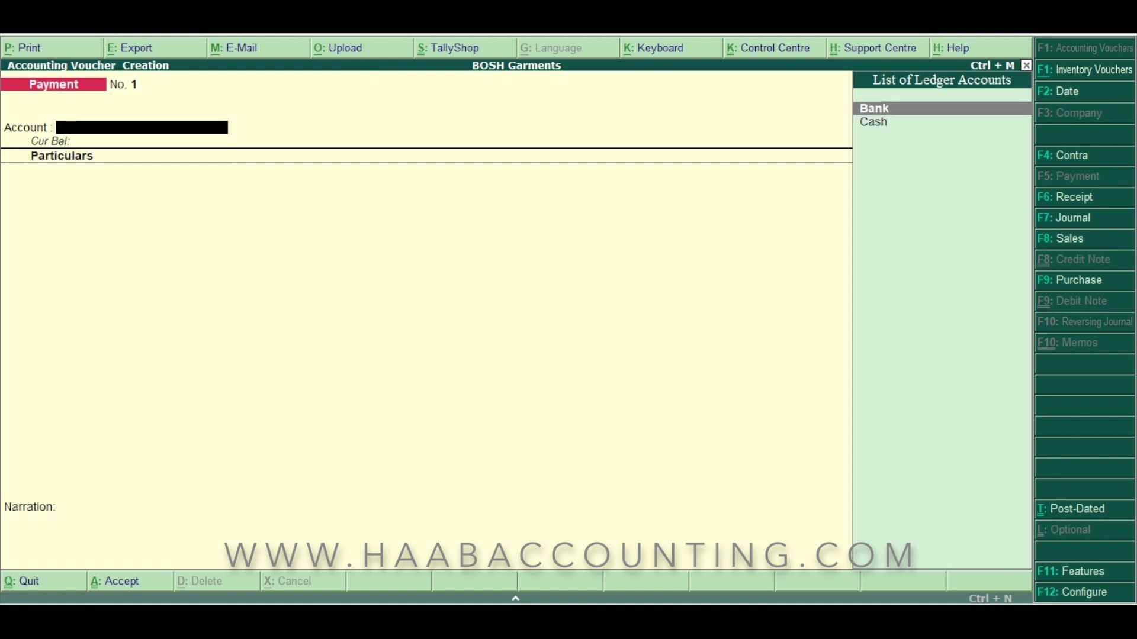
Step: Record a 10,000 payment from Bank to the Rent ledger, bringing up its Cheque bank allocation
{"action": "key", "text": "Return"}
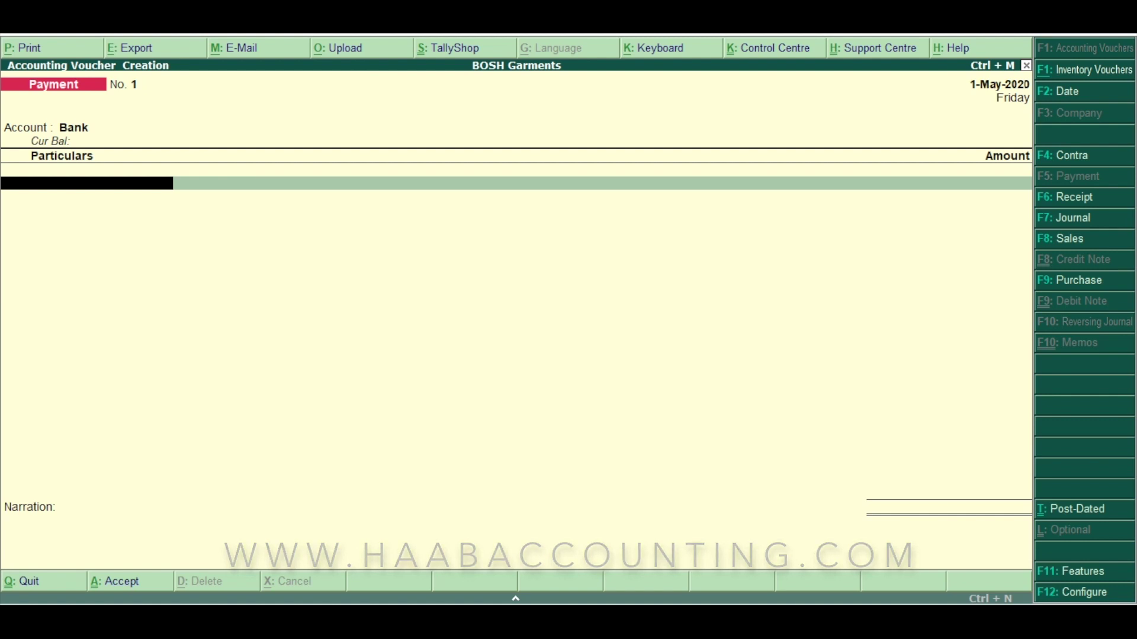
{"action": "key", "text": "space"}
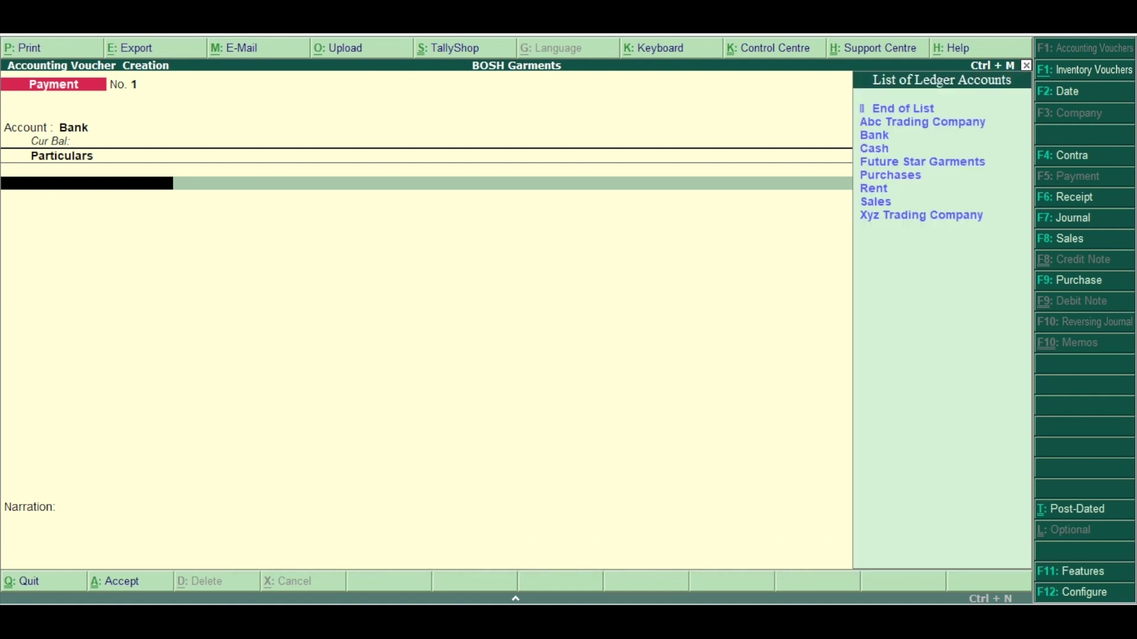
{"action": "key", "text": "Down"}
{"action": "key", "text": "Down"}
{"action": "key", "text": "Down"}
{"action": "key", "text": "Down"}
{"action": "key", "text": "Down"}
{"action": "key", "text": "Down"}
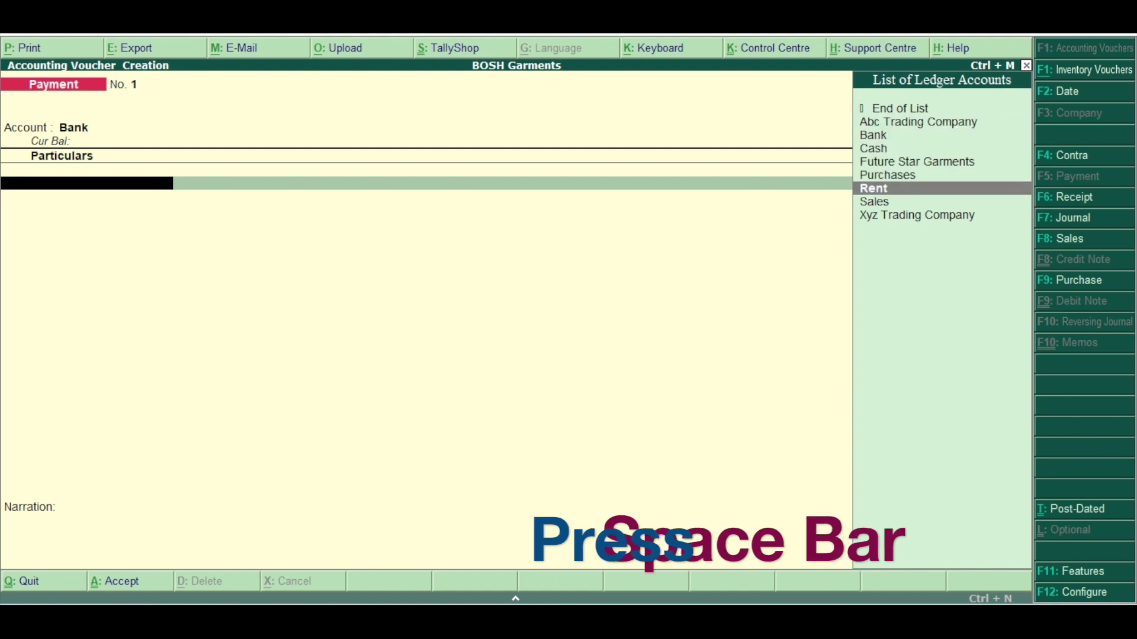
{"action": "key", "text": "Return"}
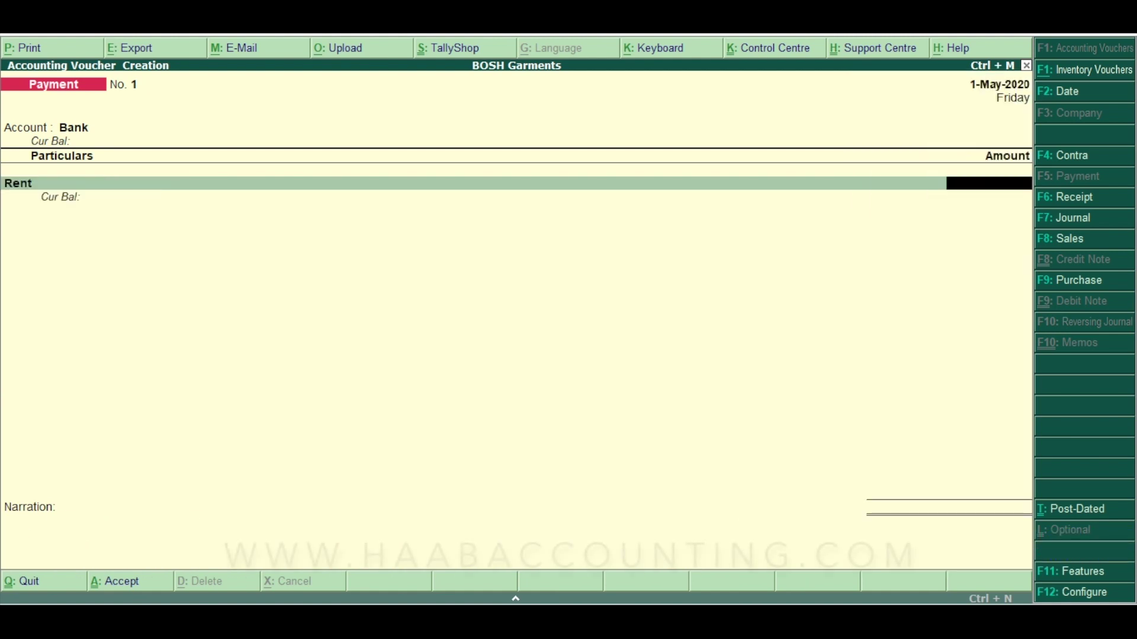
{"action": "type", "text": "10000"}
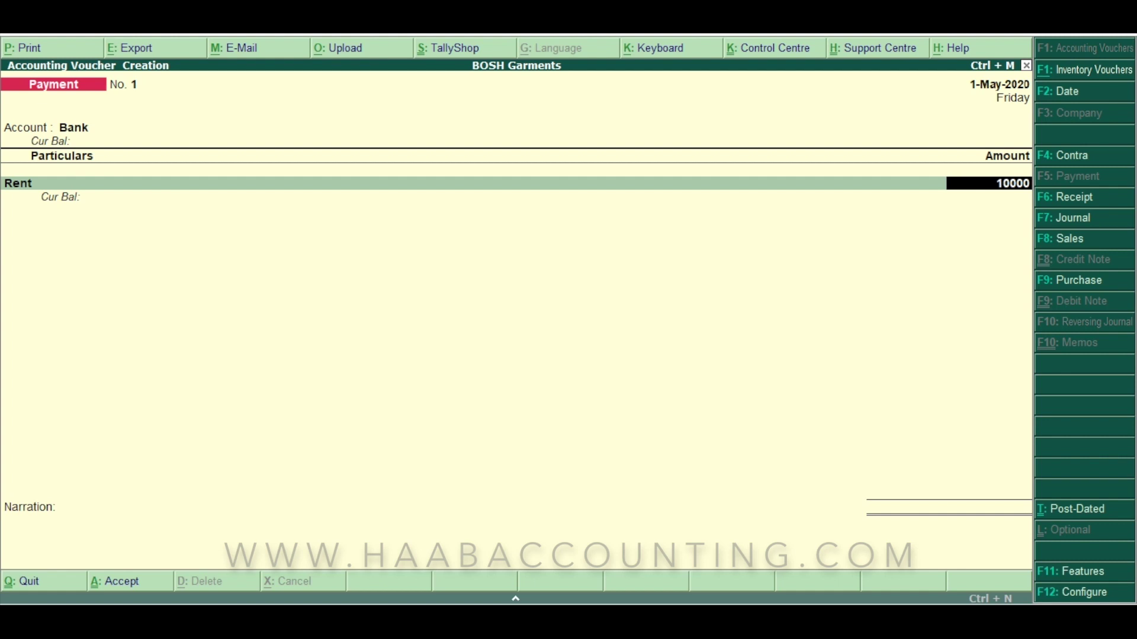
{"action": "key", "text": "Return"}
{"action": "key", "text": "Return"}
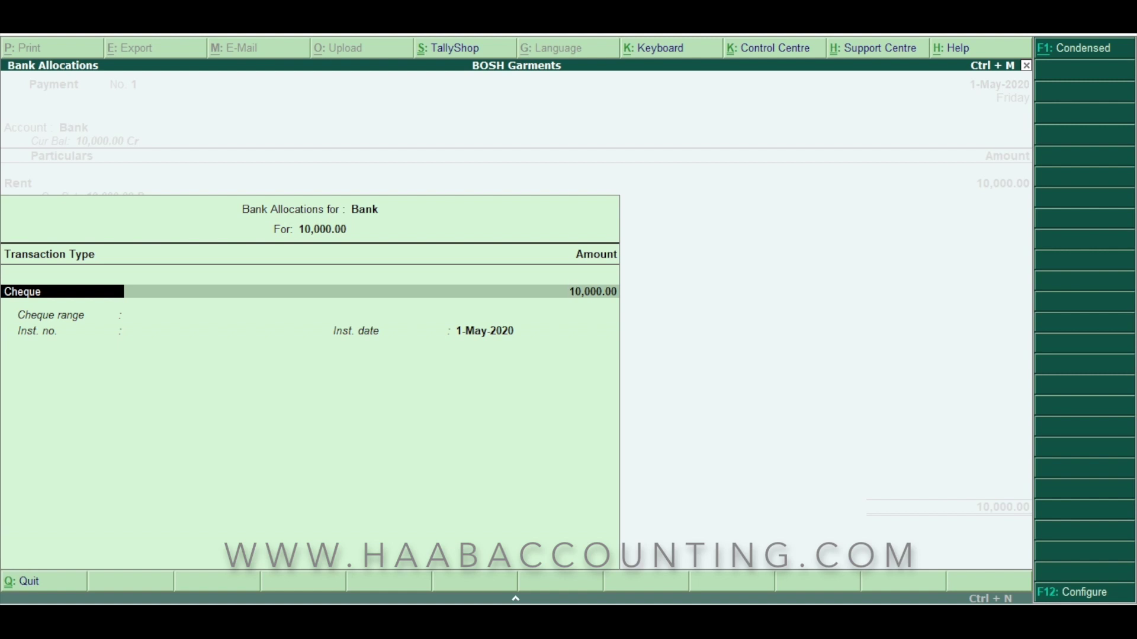
Step: Complete the Cheque bank allocation with instrument number 250015 and its default date
{"action": "key", "text": "Return"}
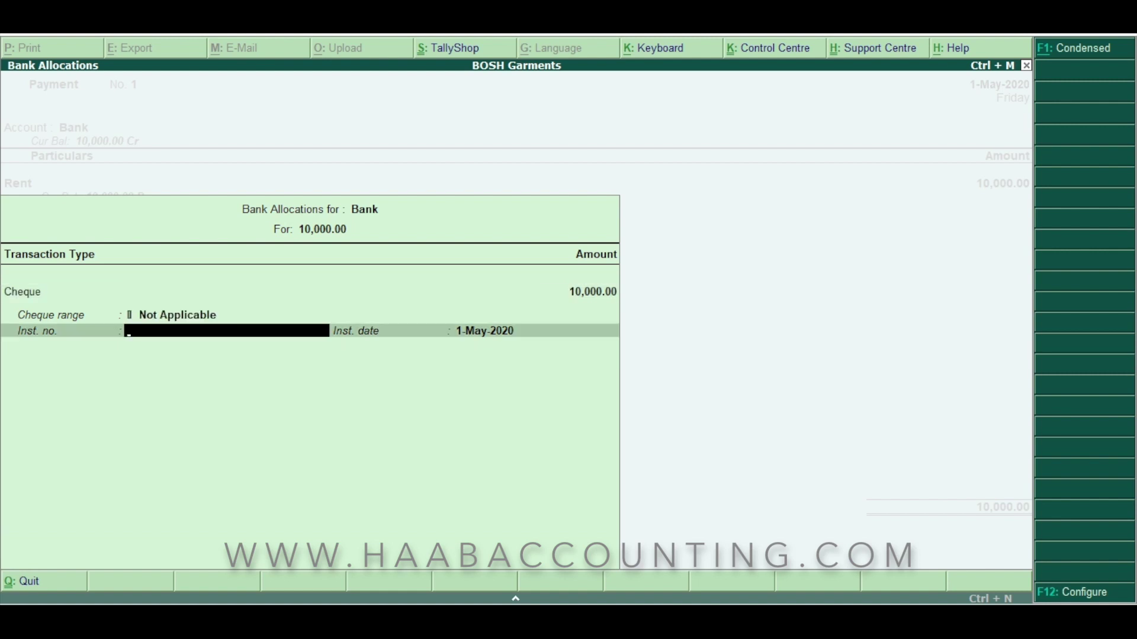
{"action": "type", "text": "250015"}
{"action": "key", "text": "Return"}
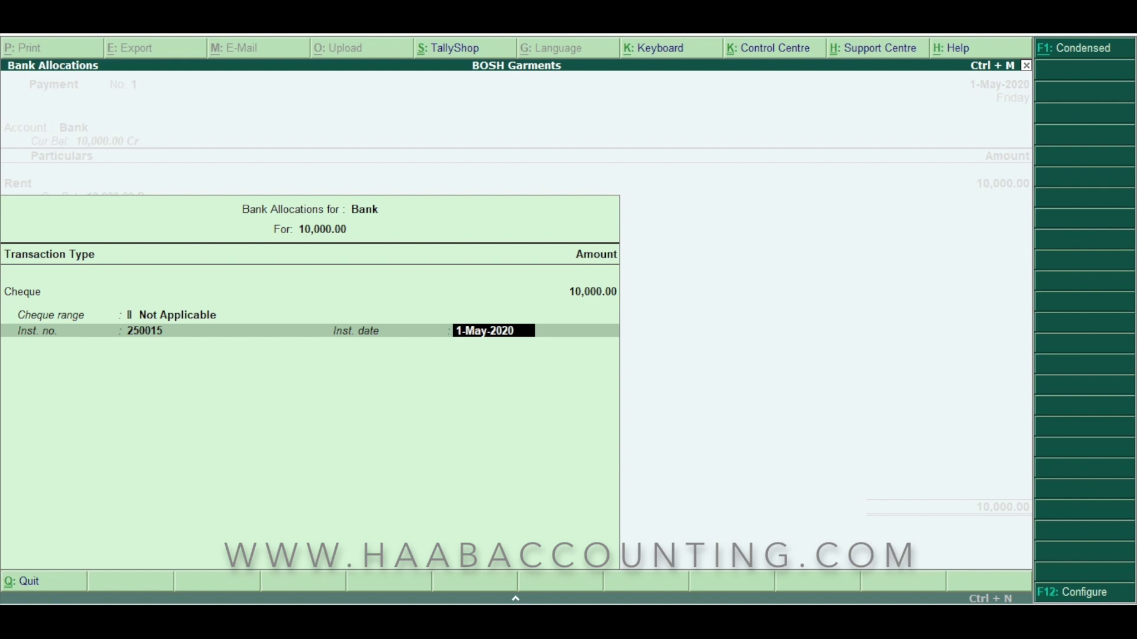
{"action": "key", "text": "Return"}
Step: Add the narration 'Rent paid for the month of May' and save the voucher
{"action": "type", "text": "Rent p"}
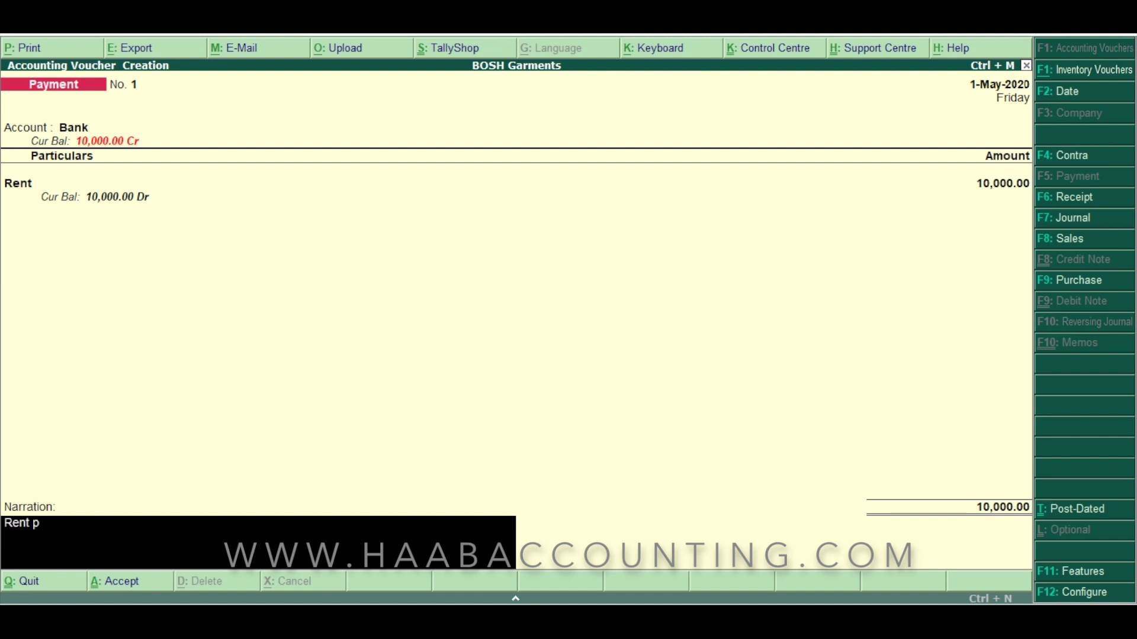
{"action": "type", "text": "aid for the month of May"}
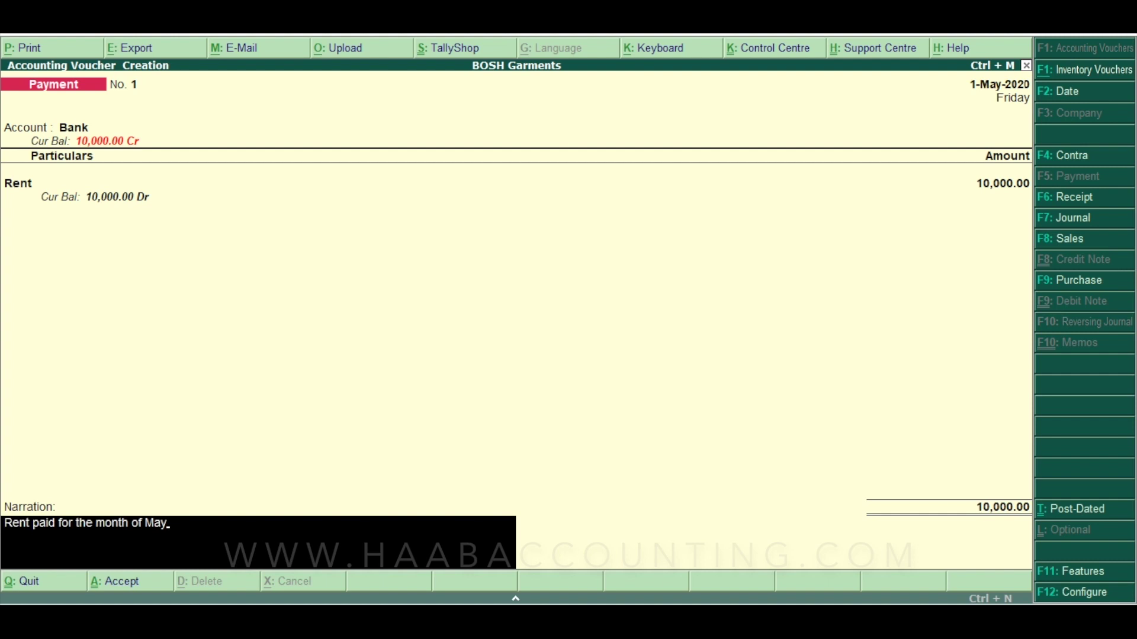
{"action": "key", "text": "Return"}
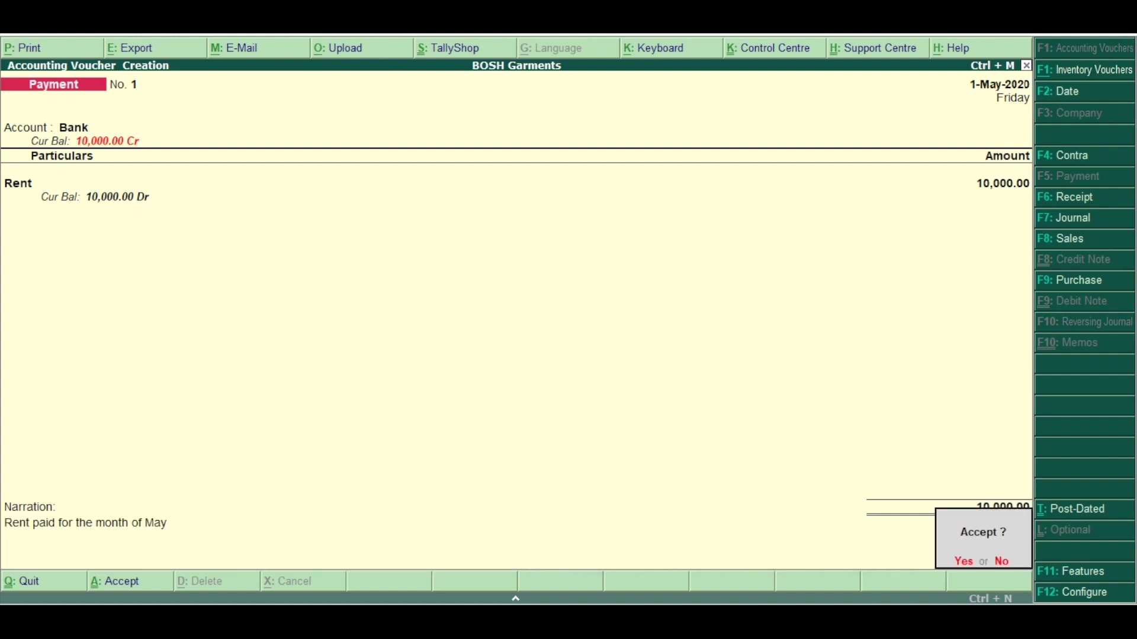
{"action": "key", "text": "Return"}
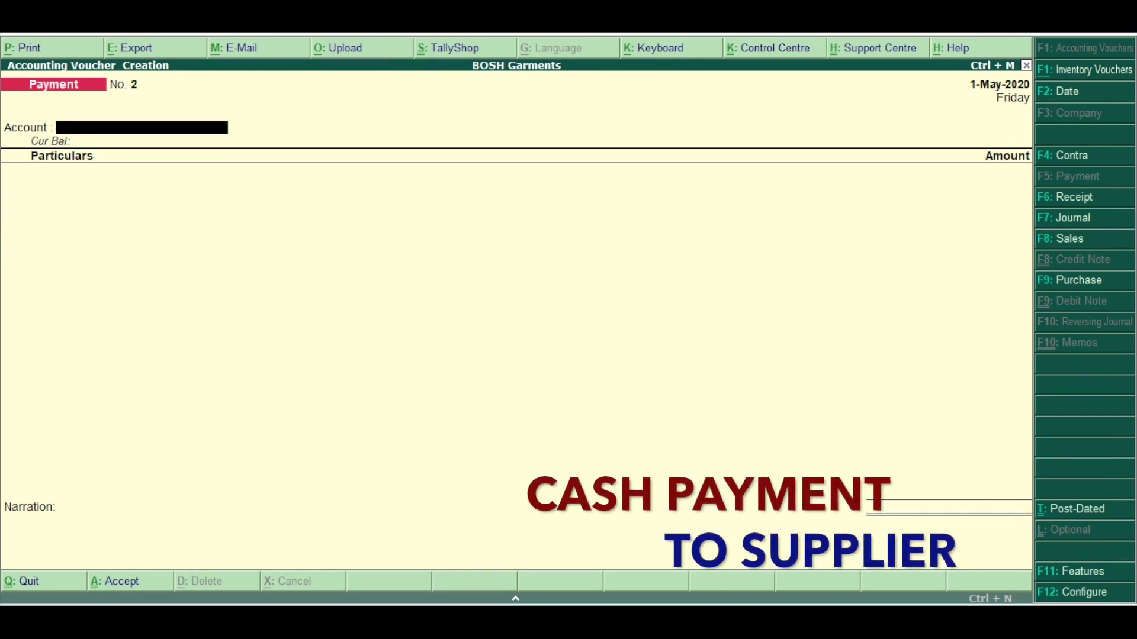
Step: Enter a 2,500 cash payment to Xyz Trading Company
{"action": "key", "text": "Down"}
{"action": "key", "text": "Return"}
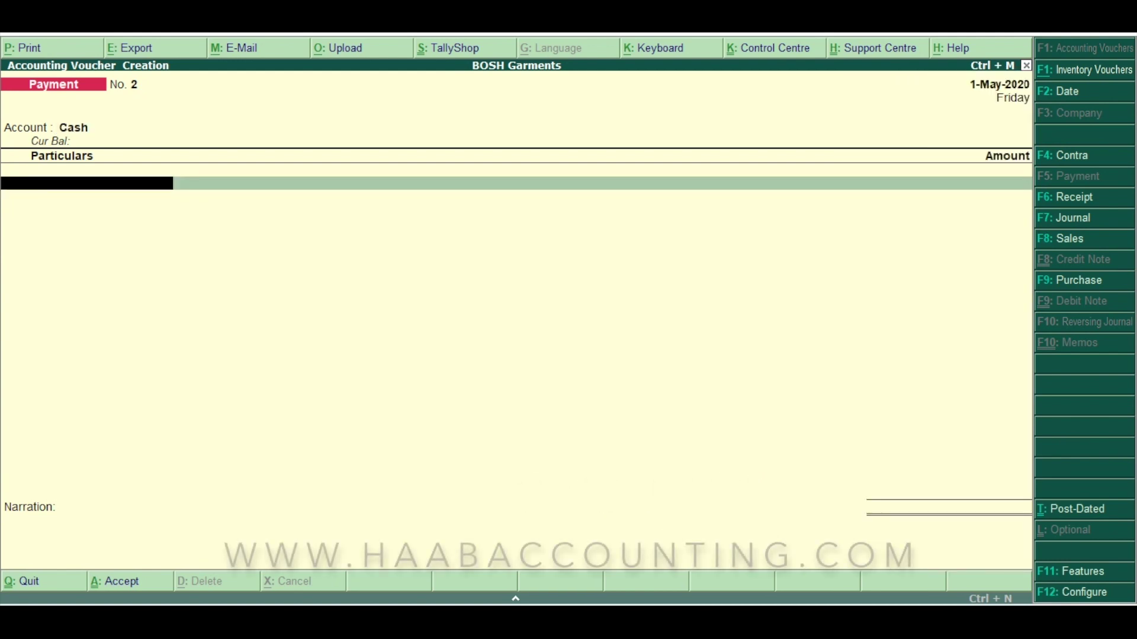
{"action": "type", "text": "Xy"}
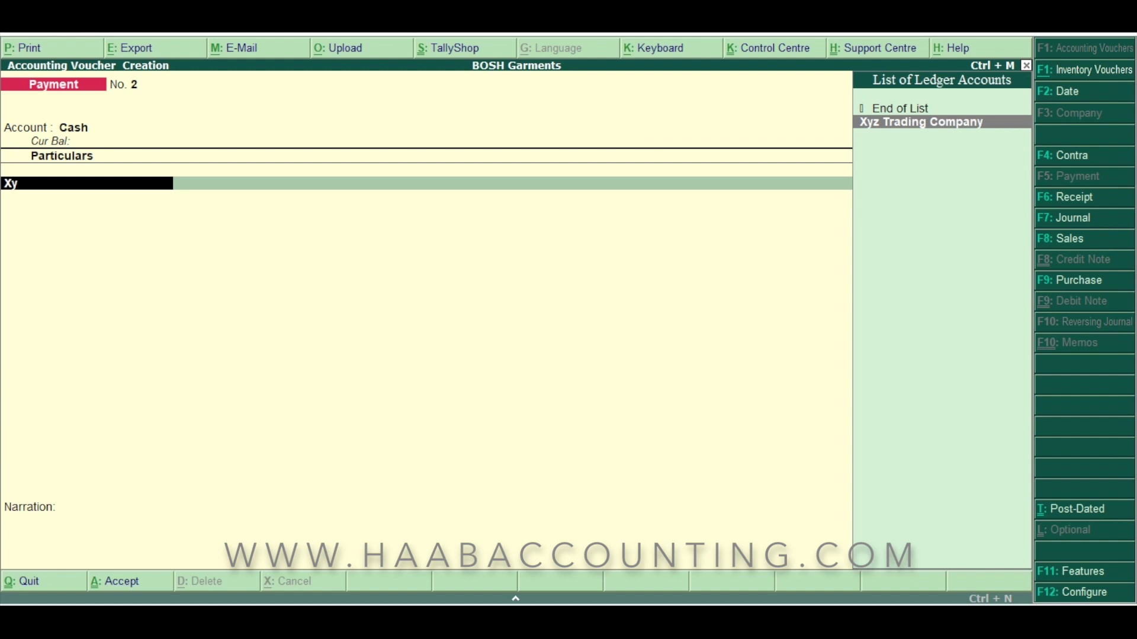
{"action": "key", "text": "Return"}
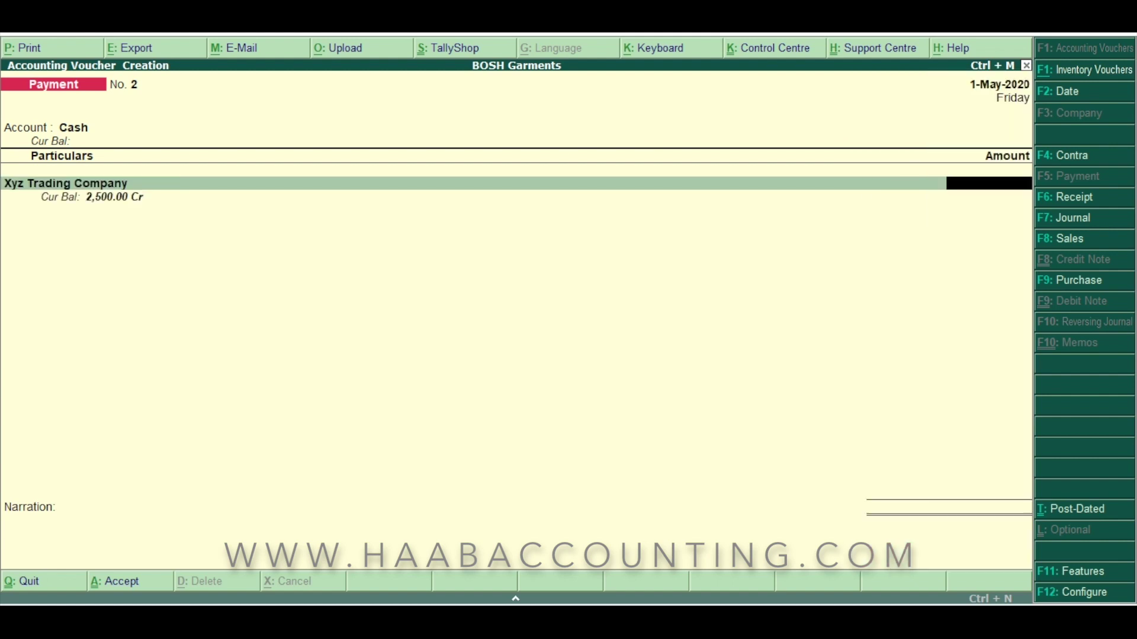
{"action": "type", "text": "2500"}
{"action": "key", "text": "Return"}
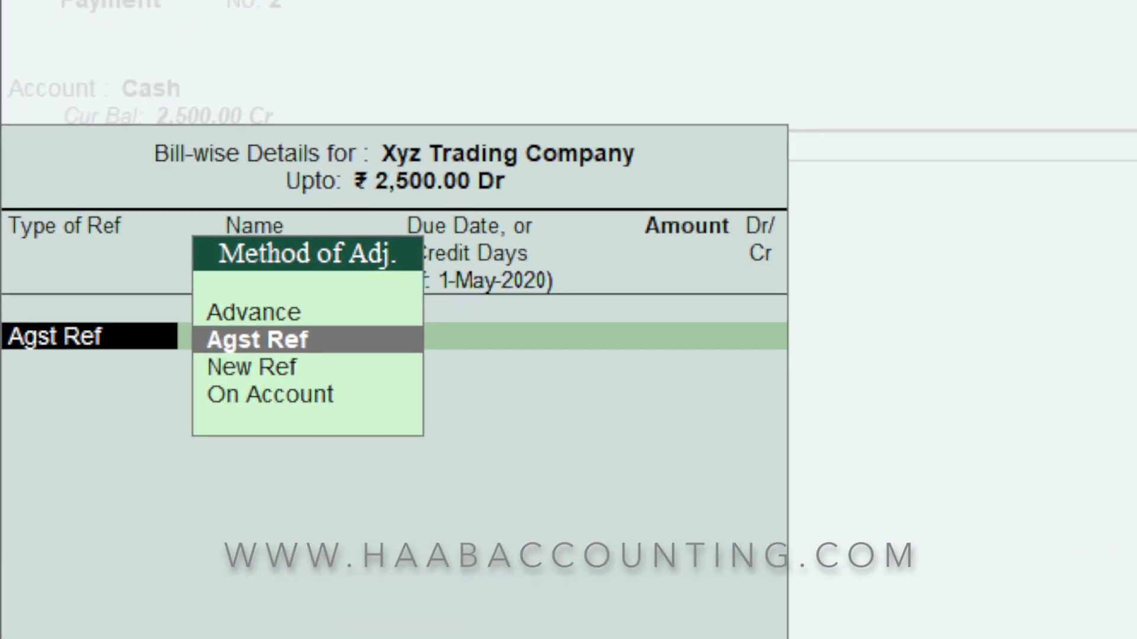
Step: Settle it against pending bill 456, skip the narration and accept the voucher
{"action": "key", "text": "Return"}
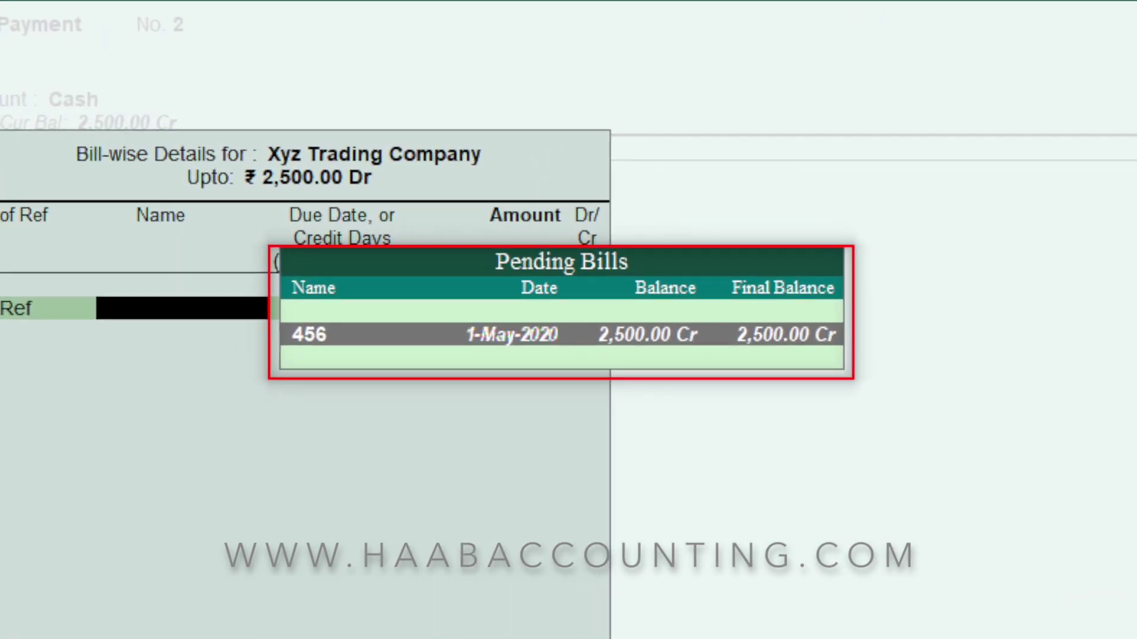
{"action": "key", "text": "Return"}
{"action": "key", "text": "Return"}
{"action": "key", "text": "Return"}
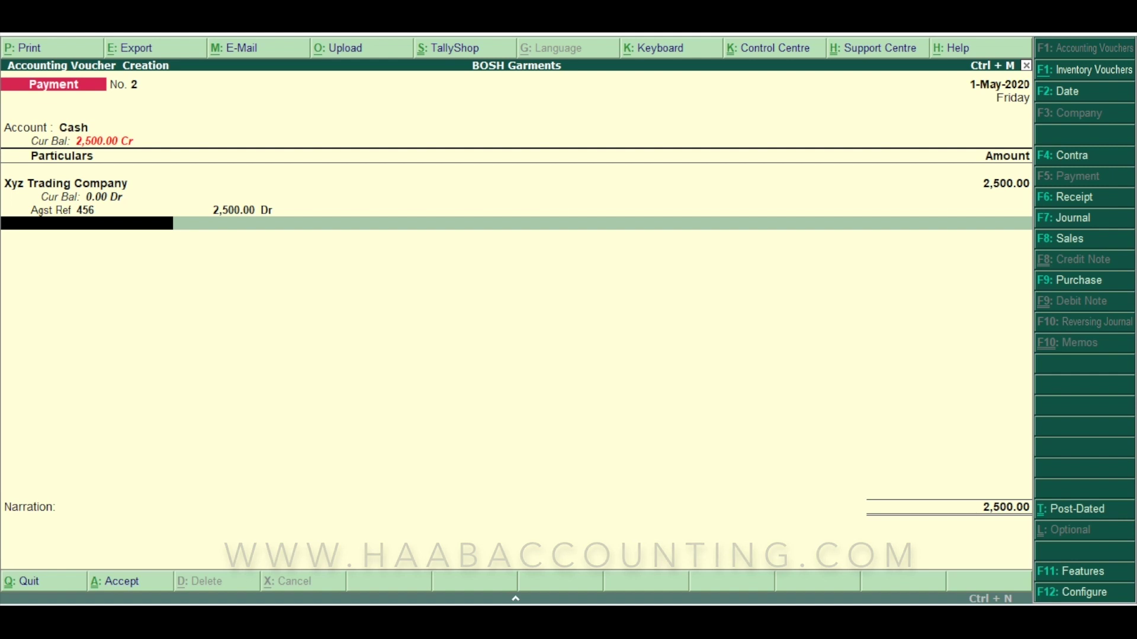
{"action": "key", "text": "Return"}
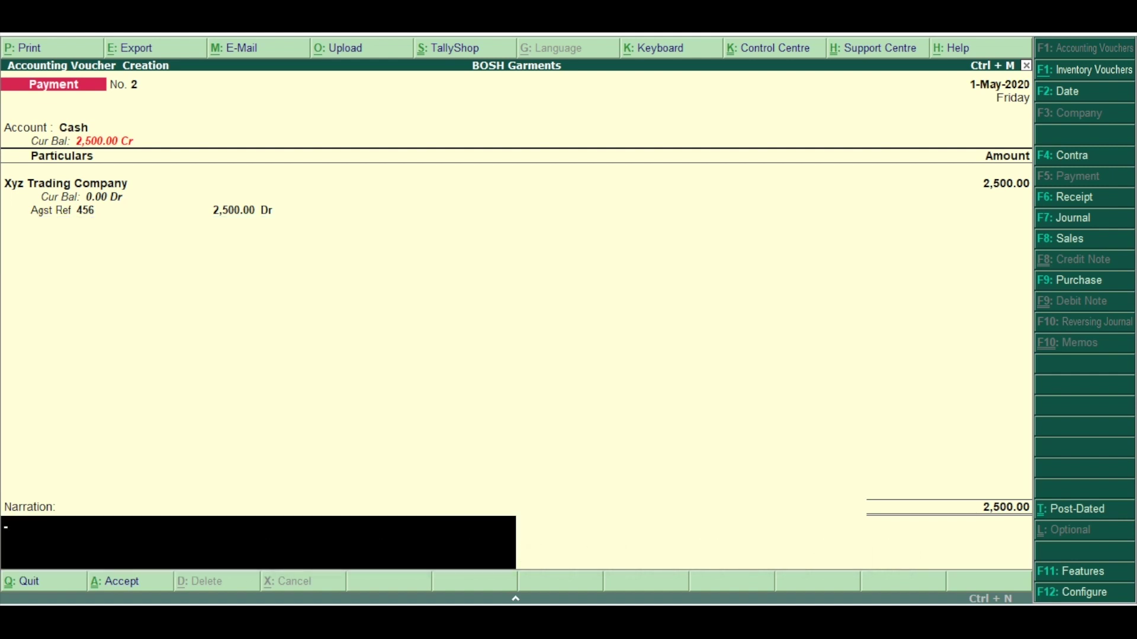
{"action": "key", "text": "Return"}
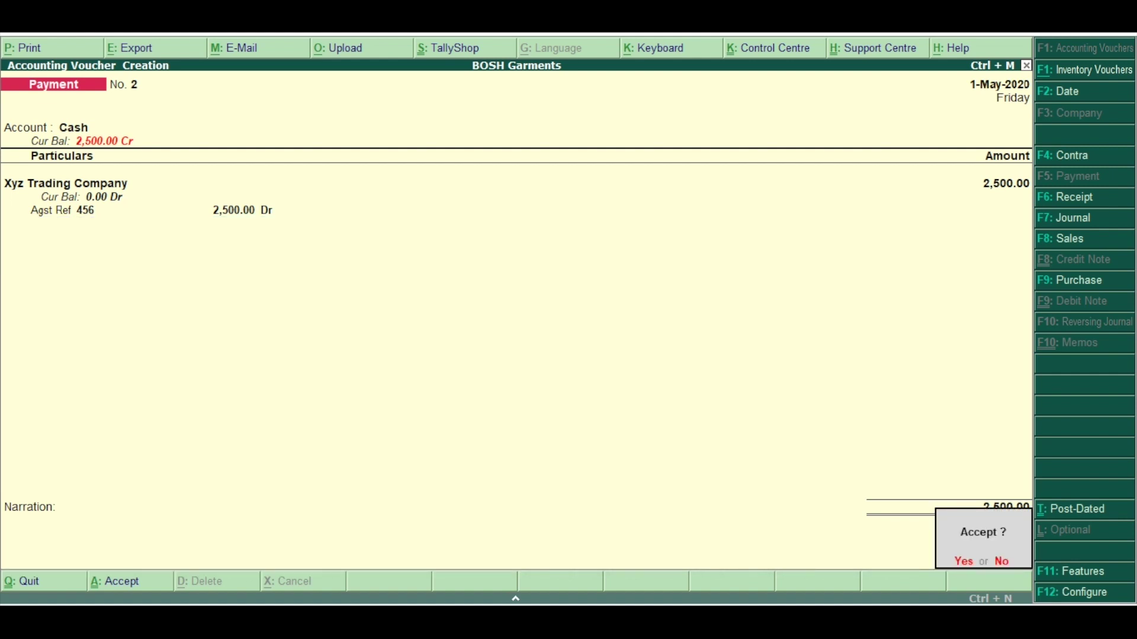
{"action": "key", "text": "y"}
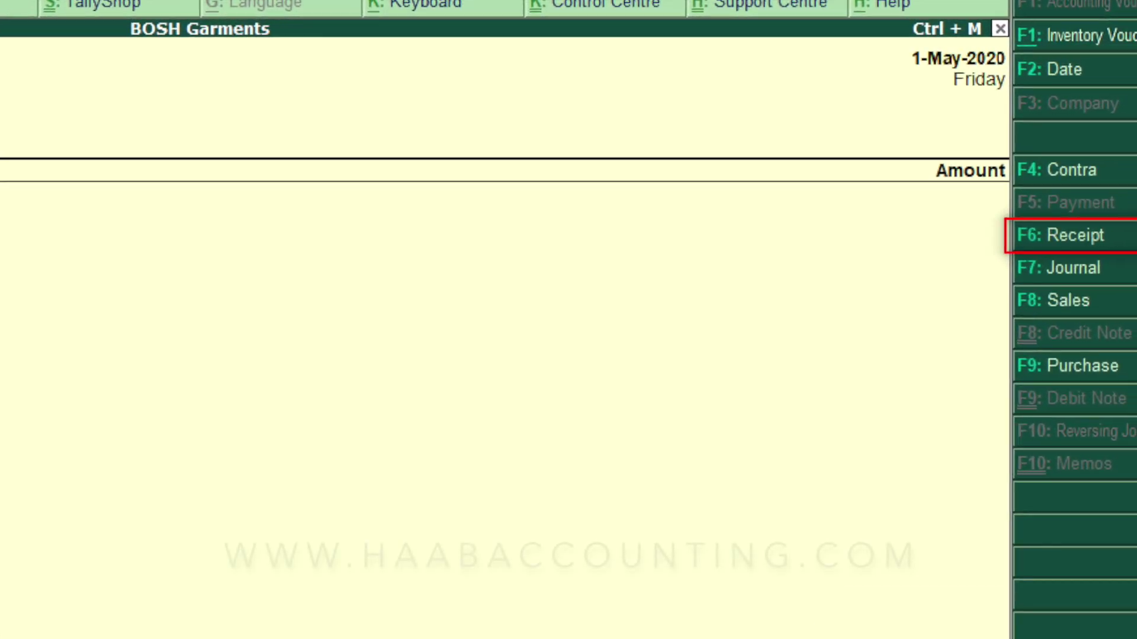
Step: Enter a Receipt of 8,750 into Bank from Future Star Garments against existing bill 1
{"action": "key", "text": "F6"}
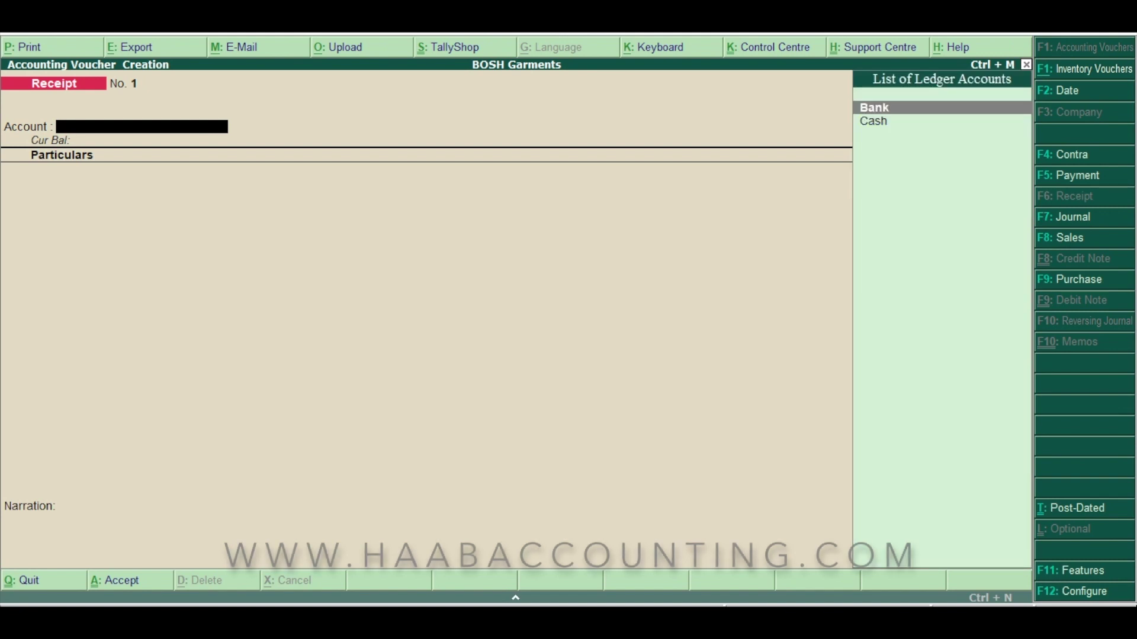
{"action": "key", "text": "Return"}
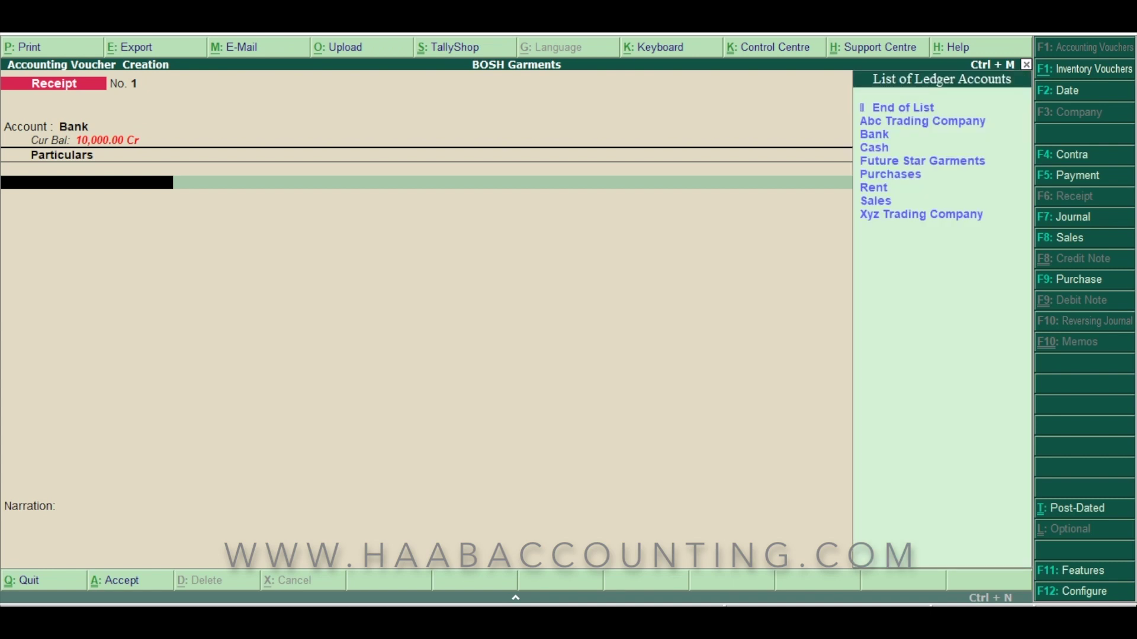
{"action": "key", "text": "Down"}
{"action": "key", "text": "Down"}
{"action": "key", "text": "Down"}
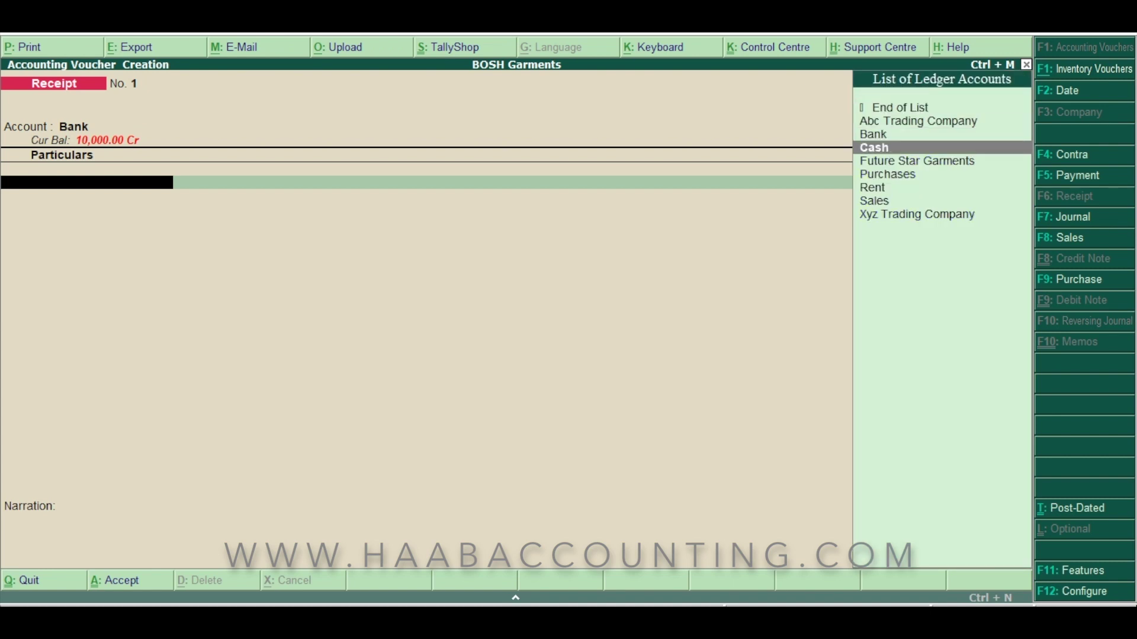
{"action": "key", "text": "Return"}
{"action": "type", "text": "8750"}
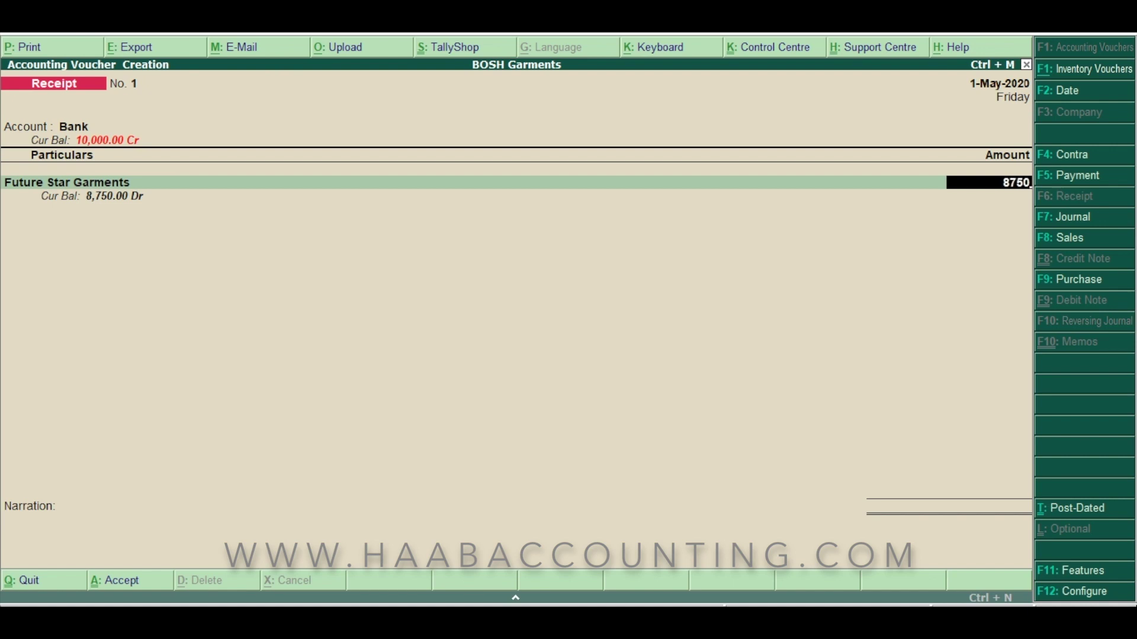
{"action": "key", "text": "Return"}
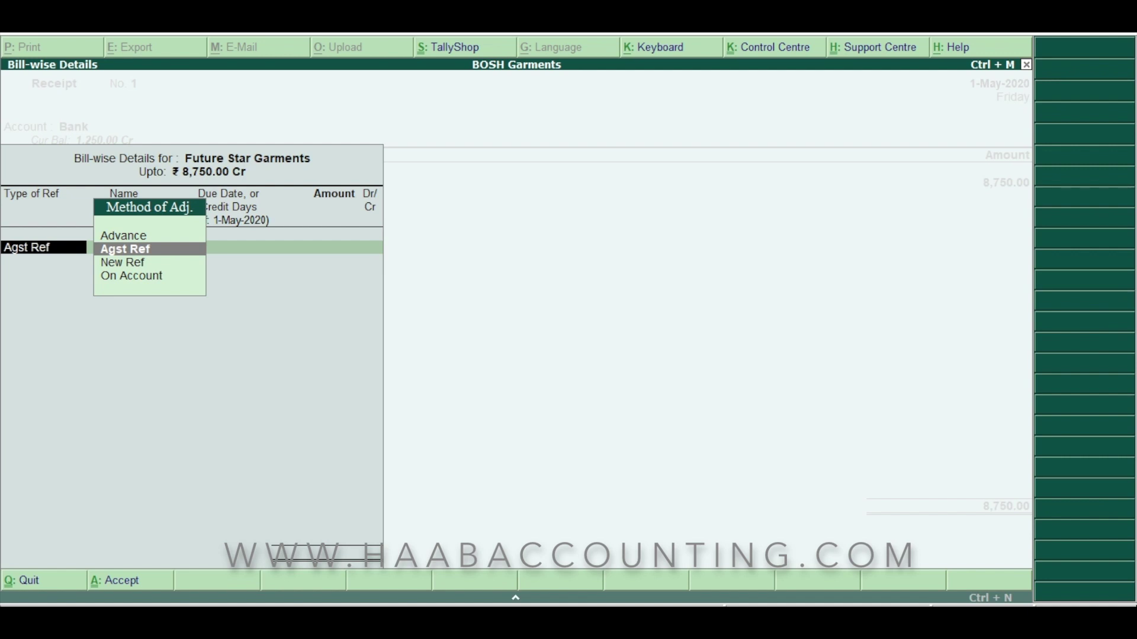
{"action": "key", "text": "Return"}
{"action": "key", "text": "Return"}
{"action": "key", "text": "Return"}
{"action": "key", "text": "Return"}
{"action": "key", "text": "Return"}
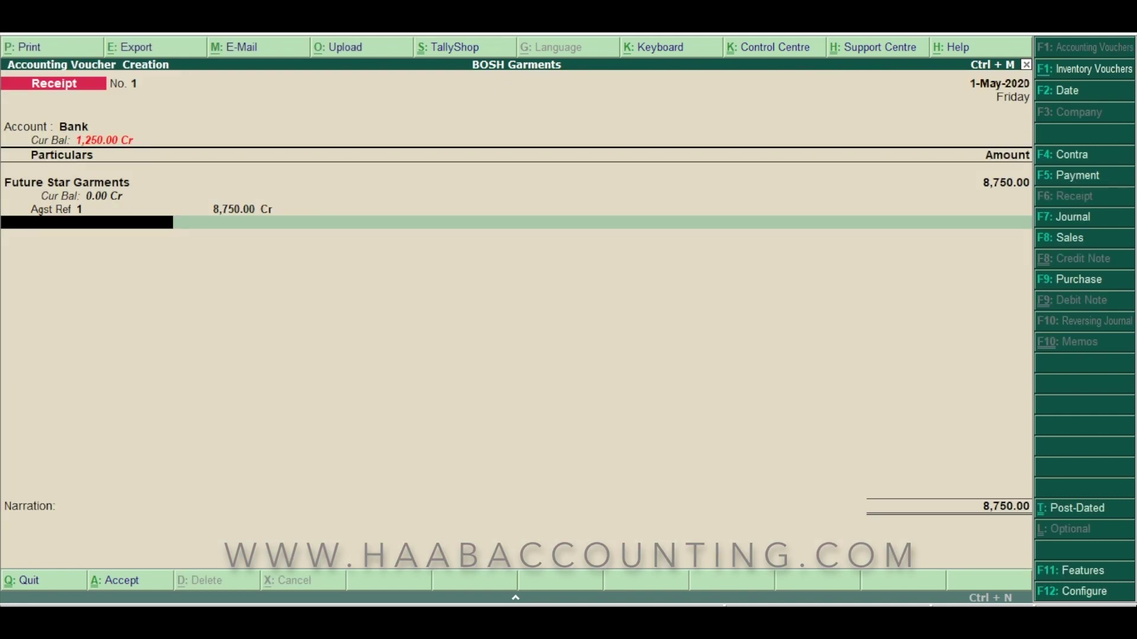
Step: Give the receipt cheque number 10500 dated 10-May-2020 and finish the voucher without narration
{"action": "key", "text": "Return"}
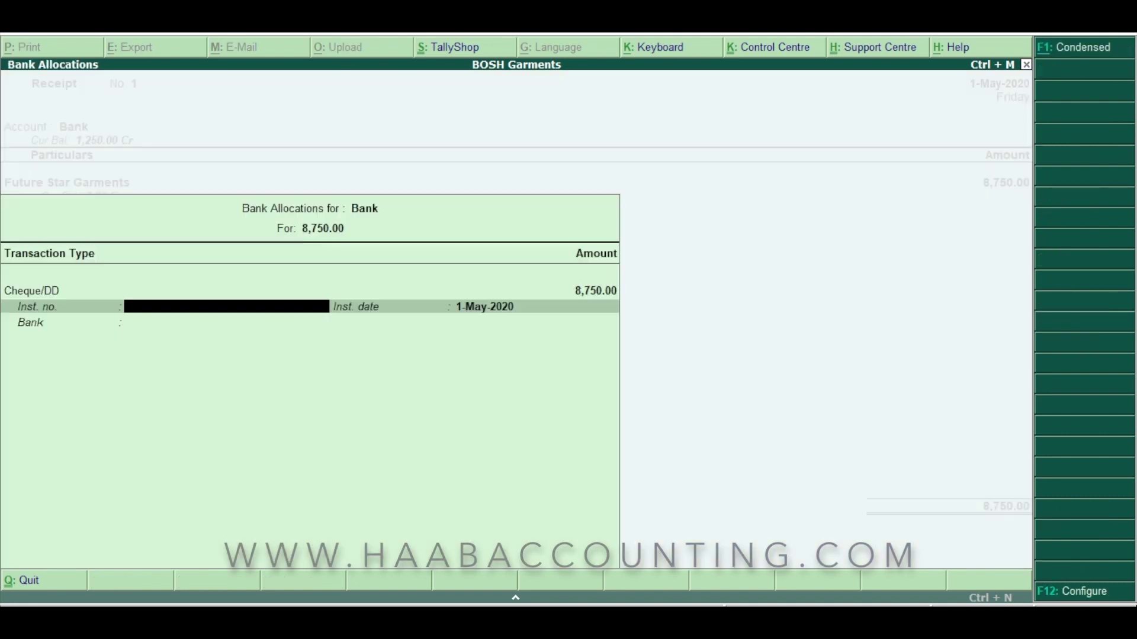
{"action": "type", "text": "10500"}
{"action": "key", "text": "Return"}
{"action": "type", "text": "10"}
{"action": "key", "text": "Return"}
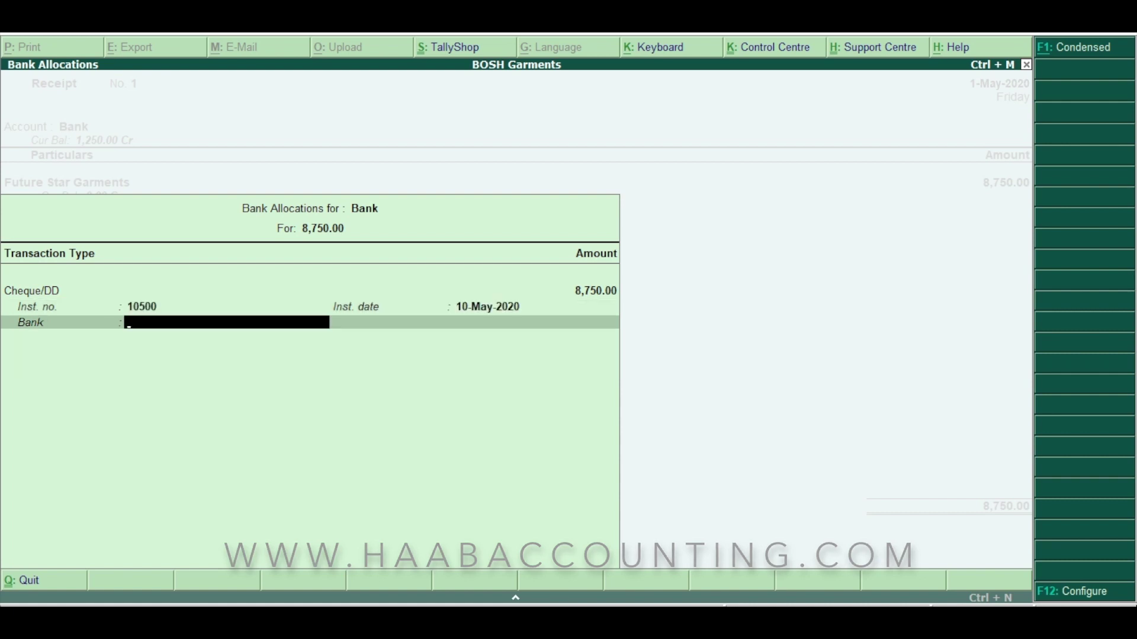
{"action": "key", "text": "Return"}
{"action": "key", "text": "Return"}
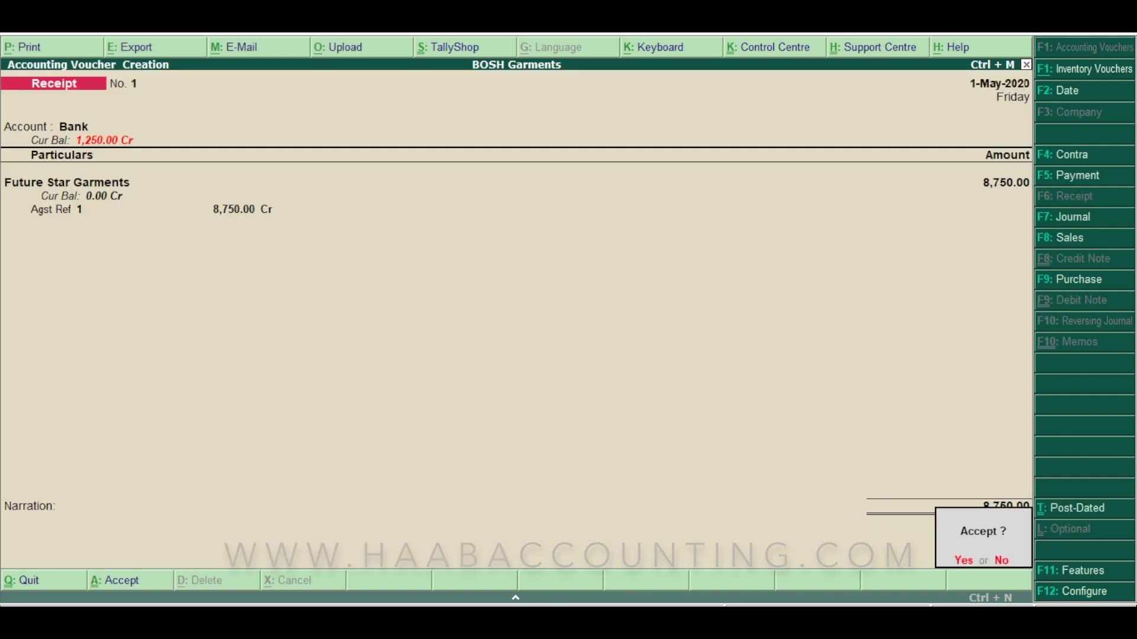
{"action": "key", "text": "Return"}
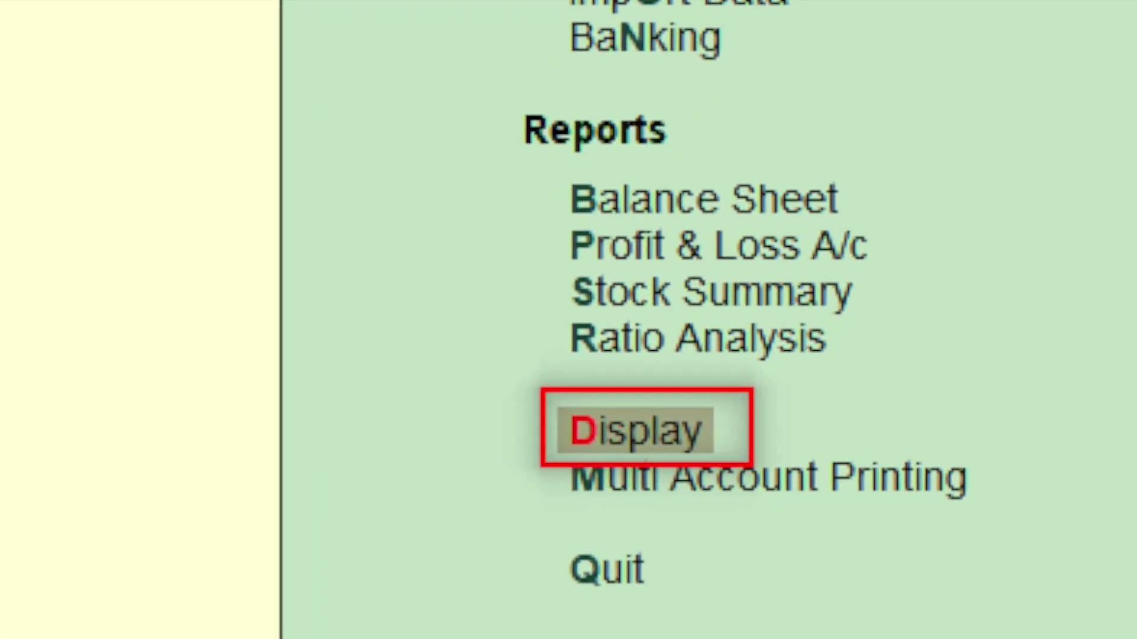
Step: Show the Day Book for the period 1-May-2020 to 31-May-2020
{"action": "key", "text": "Return"}
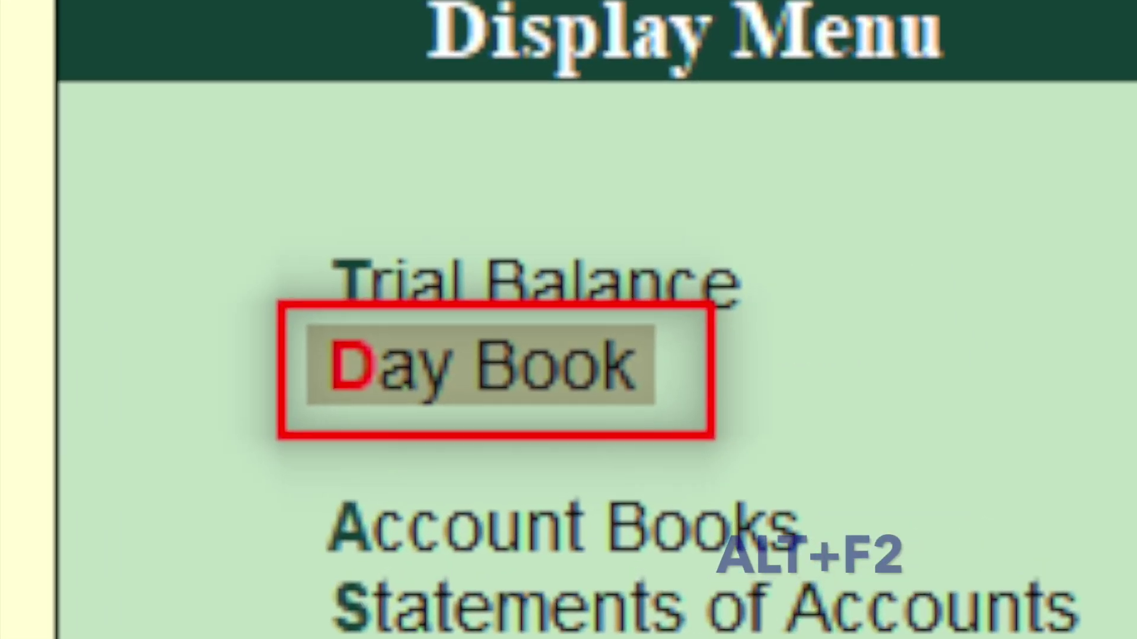
{"action": "key", "text": "Return"}
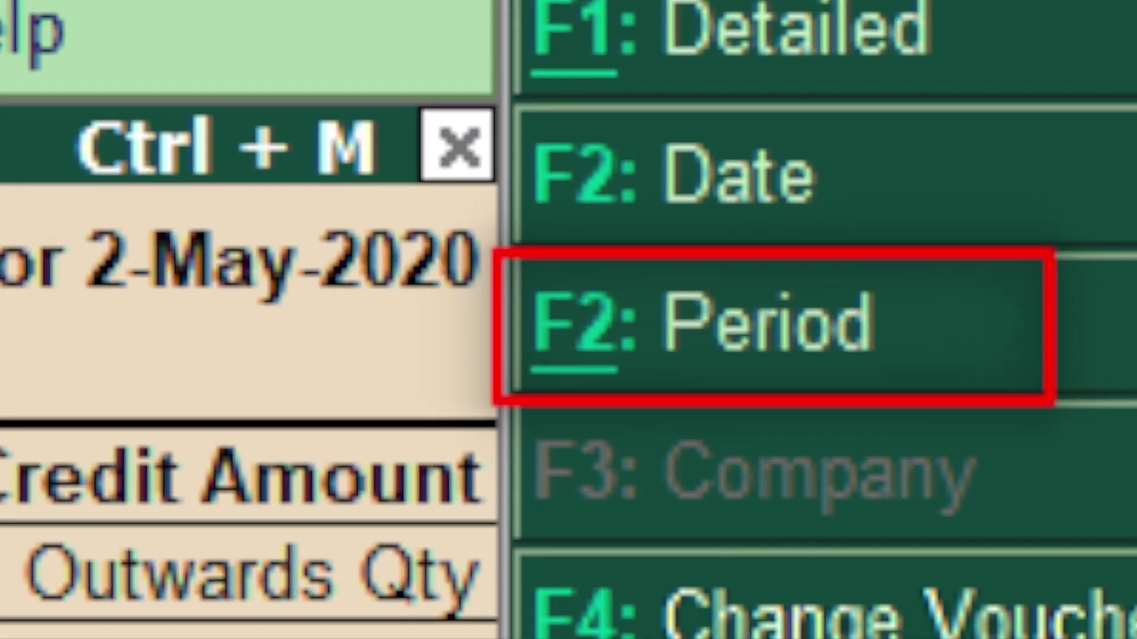
{"action": "key", "text": "alt+F2"}
{"action": "type", "text": "1"}
{"action": "key", "text": "Return"}
{"action": "type", "text": "3"}
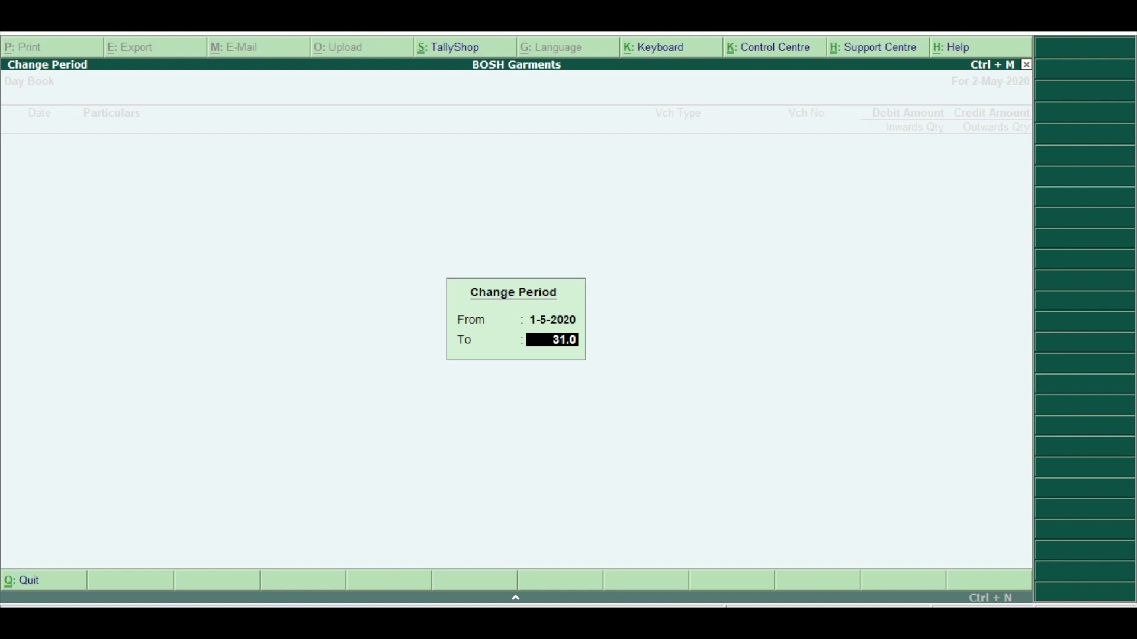
{"action": "key", "text": "Return"}
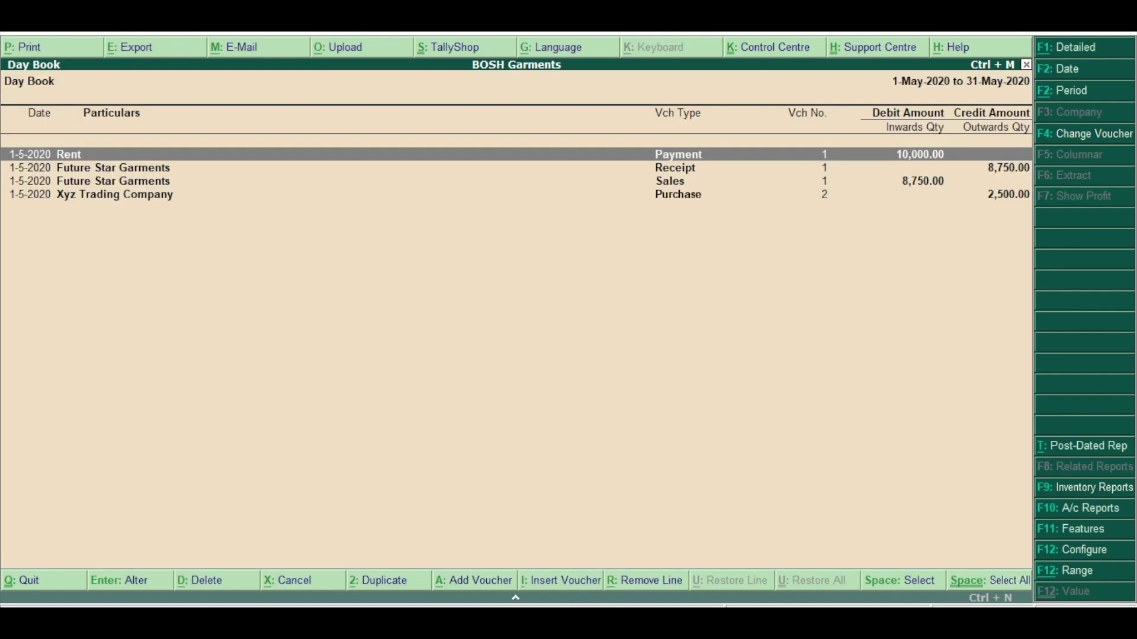